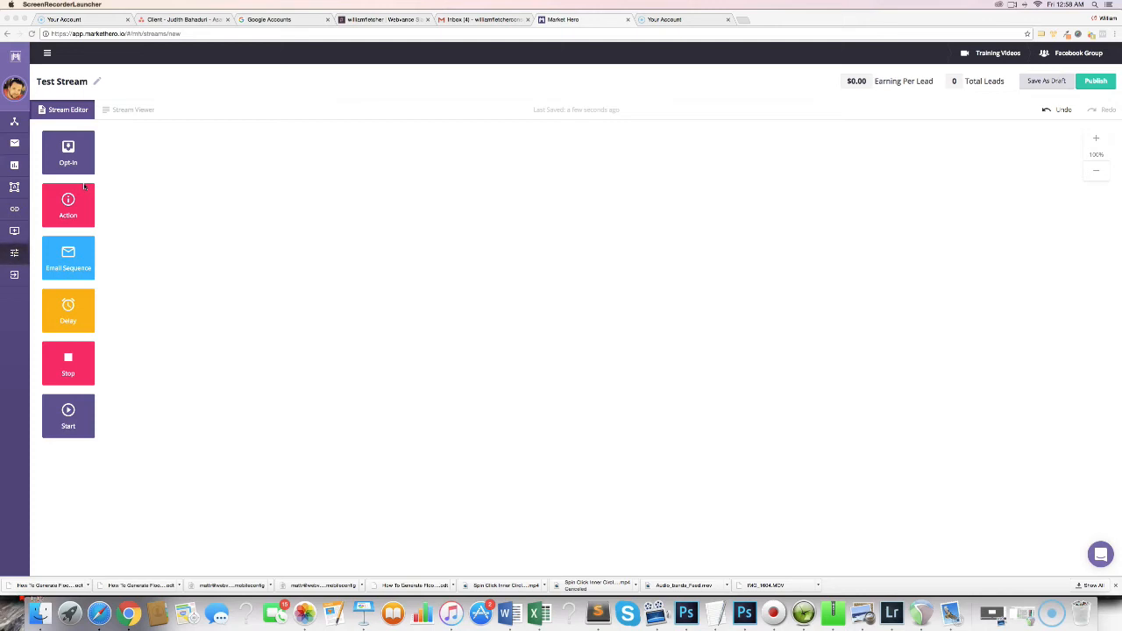
- Place an Opt-In block and an Apply tags action on the canvas, and link the opt-in to the action
{"action": "left_click", "coordinate": [73, 161]}
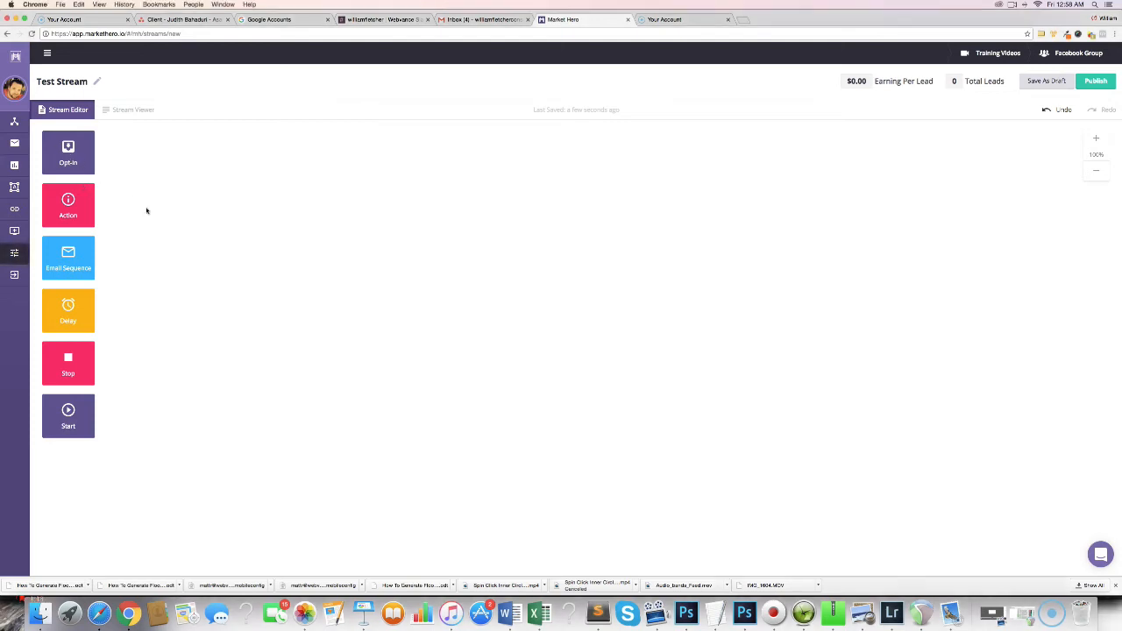
{"action": "left_click_drag", "start_coordinate": [86, 158], "coordinate": [147, 262]}
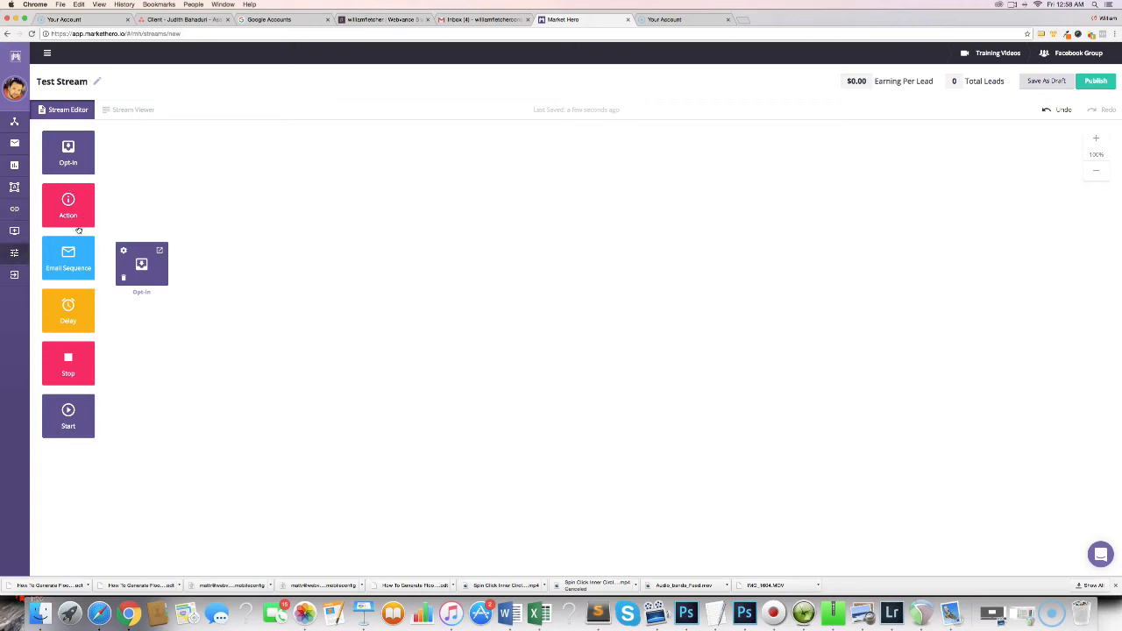
{"action": "left_click_drag", "start_coordinate": [74, 213], "coordinate": [230, 282]}
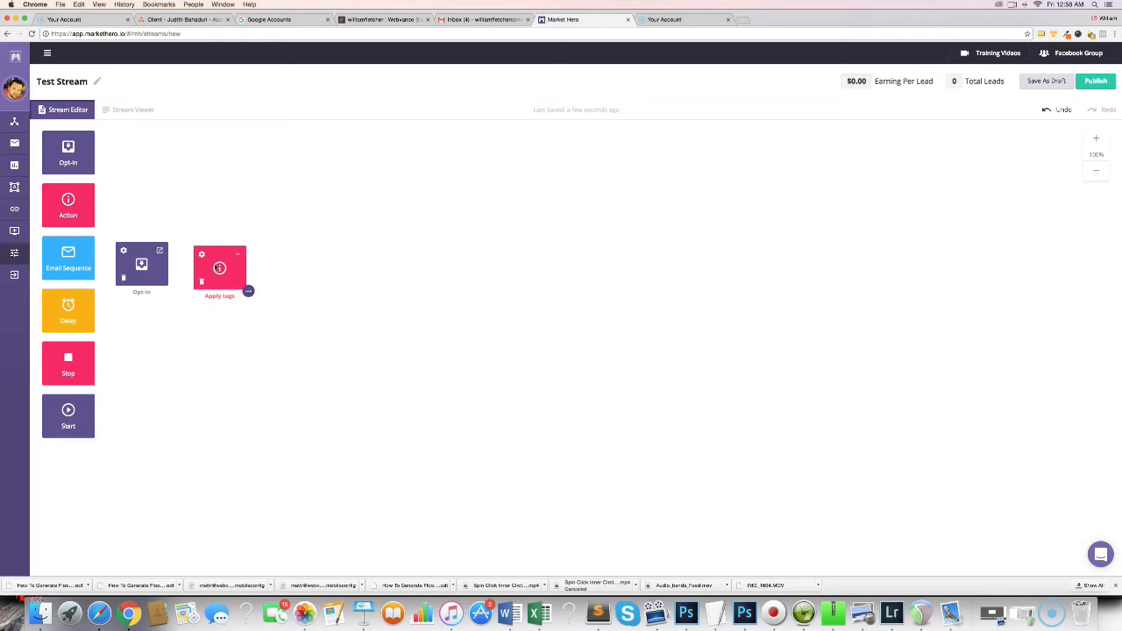
{"action": "mouse_move", "coordinate": [163, 278]}
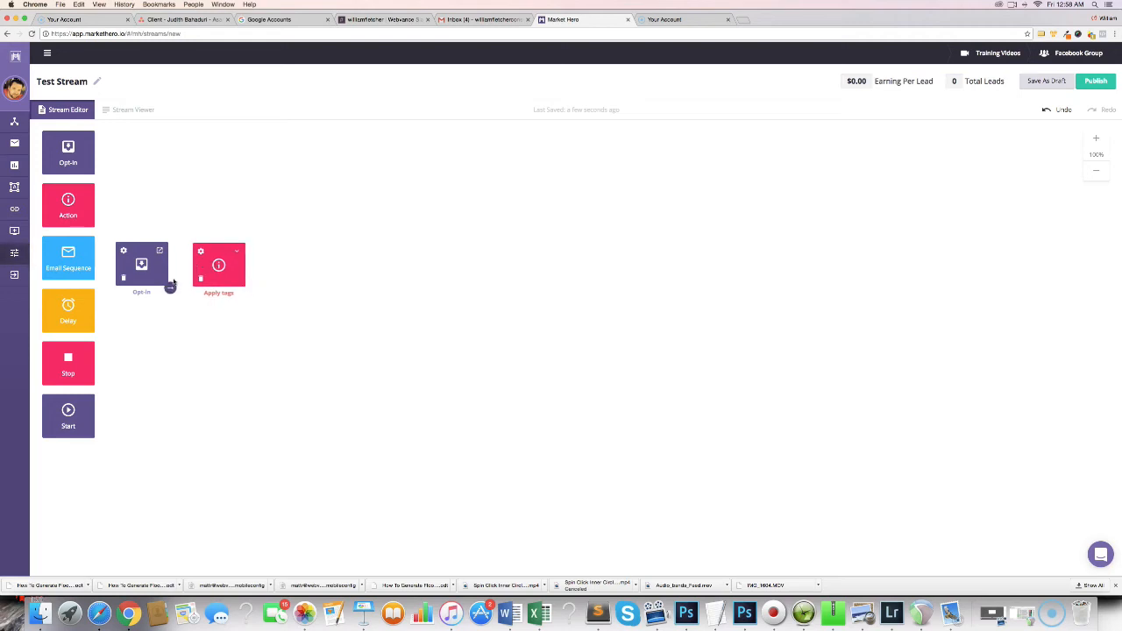
{"action": "left_click_drag", "start_coordinate": [169, 289], "coordinate": [214, 267]}
- Look at the tag settings of the Apply tags action and close them without saving
{"action": "left_click", "coordinate": [201, 253]}
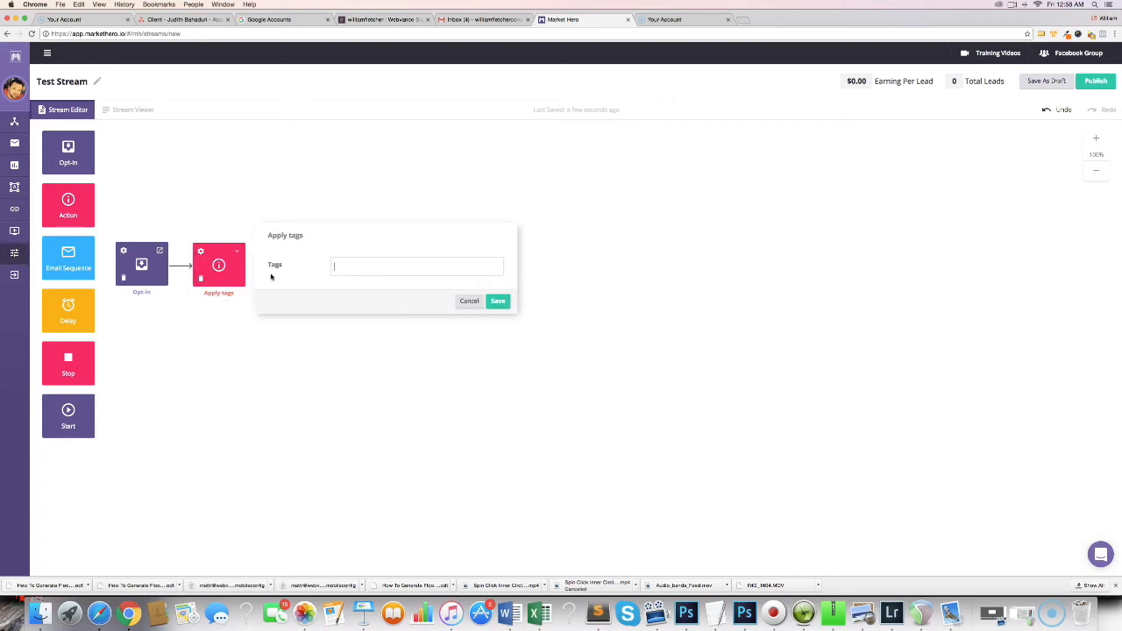
{"action": "mouse_move", "coordinate": [248, 277]}
{"action": "left_click", "coordinate": [469, 302]}
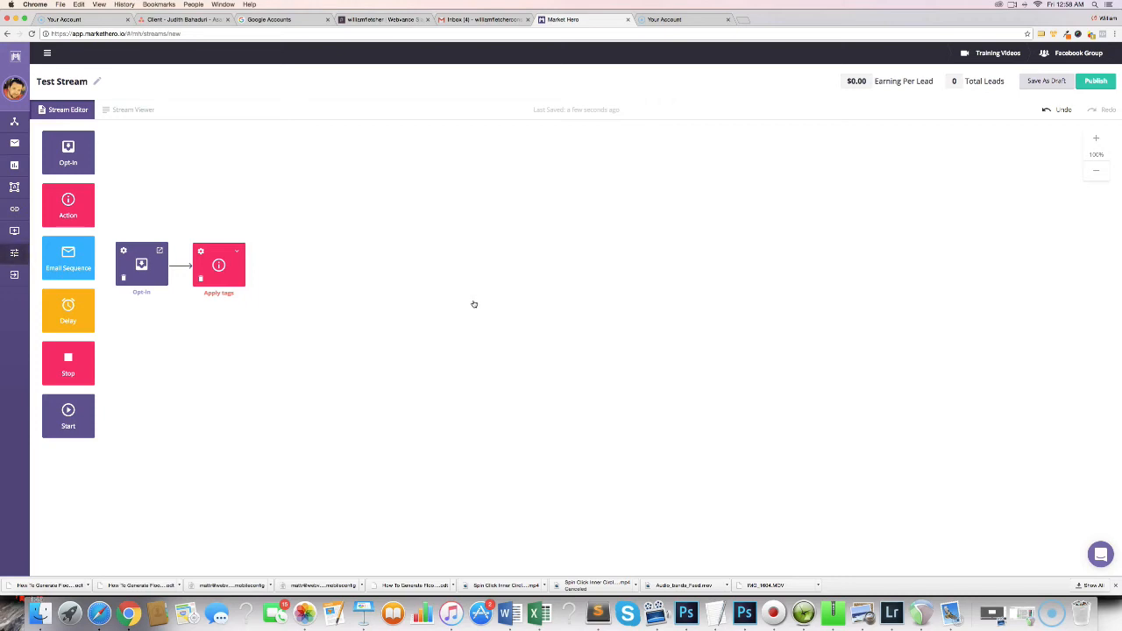
- Add an Email Sequence block linked after Apply tags, and view its email editor without saving
{"action": "left_click_drag", "start_coordinate": [81, 265], "coordinate": [312, 281]}
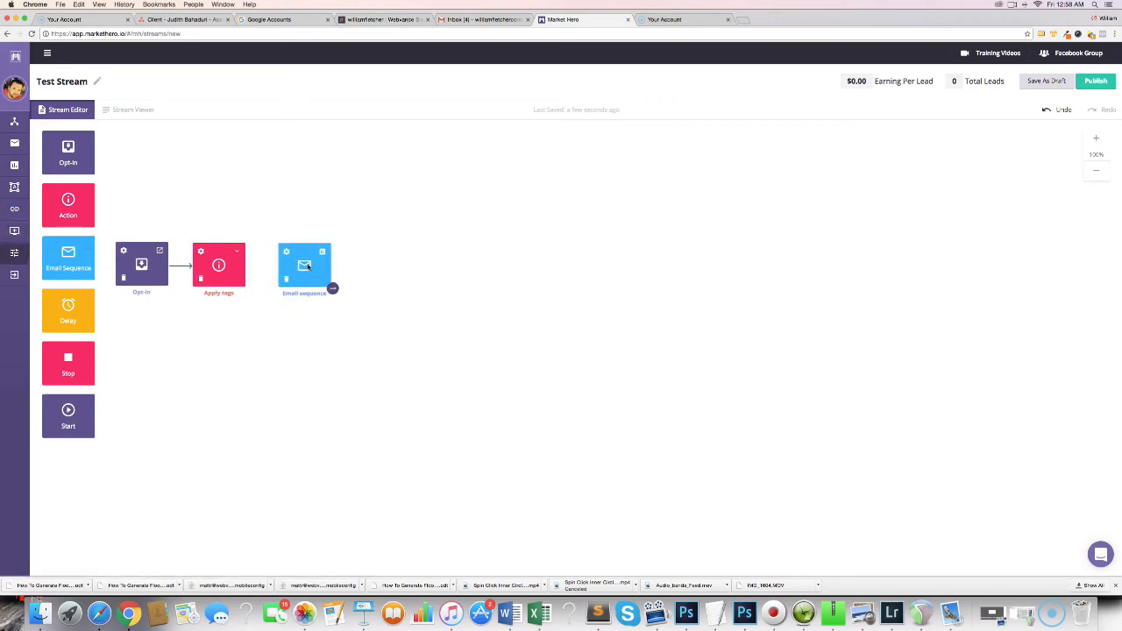
{"action": "left_click_drag", "start_coordinate": [248, 287], "coordinate": [301, 265]}
{"action": "left_click", "coordinate": [285, 252]}
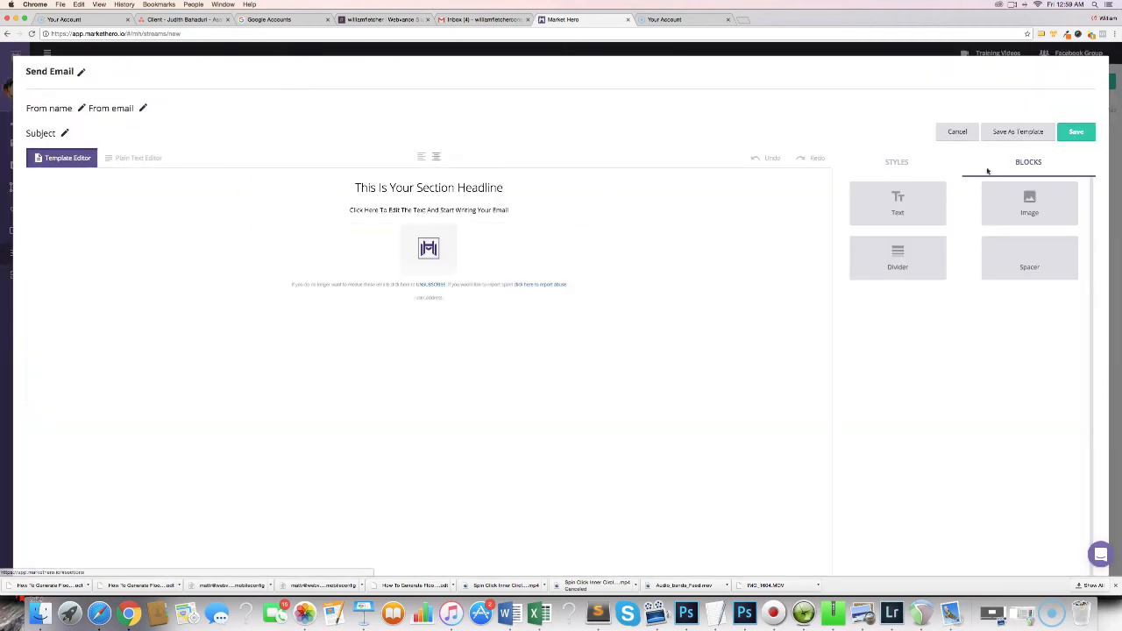
{"action": "left_click", "coordinate": [957, 133]}
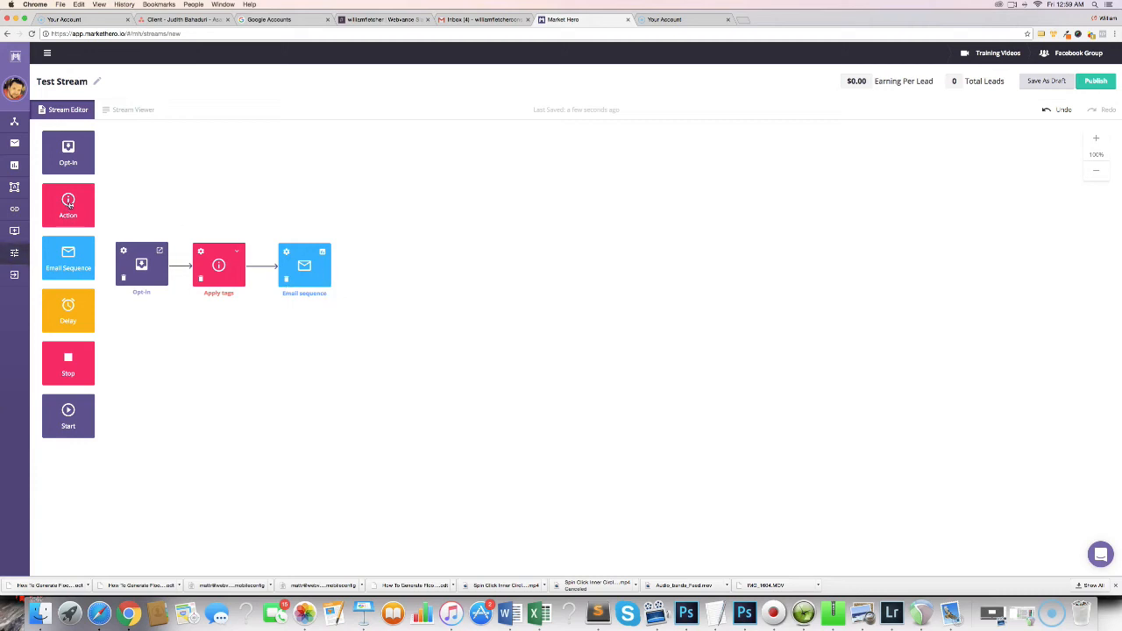
- Add an Action block linked after the email sequence and change its type to "If email is opened"
{"action": "left_click_drag", "start_coordinate": [69, 203], "coordinate": [391, 270]}
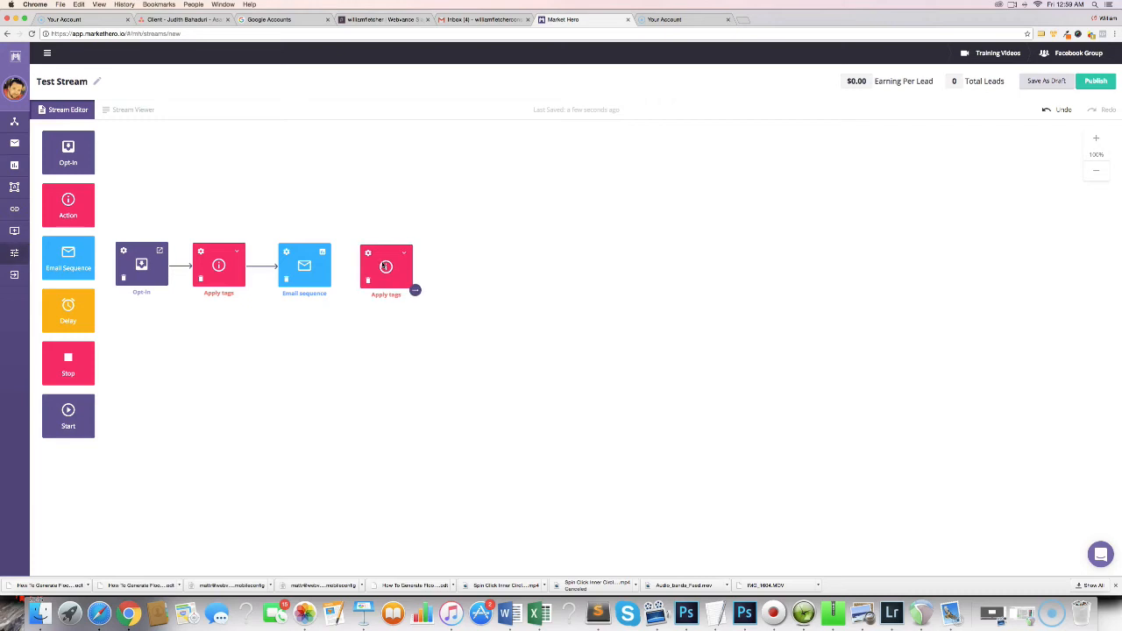
{"action": "left_click_drag", "start_coordinate": [333, 289], "coordinate": [389, 265]}
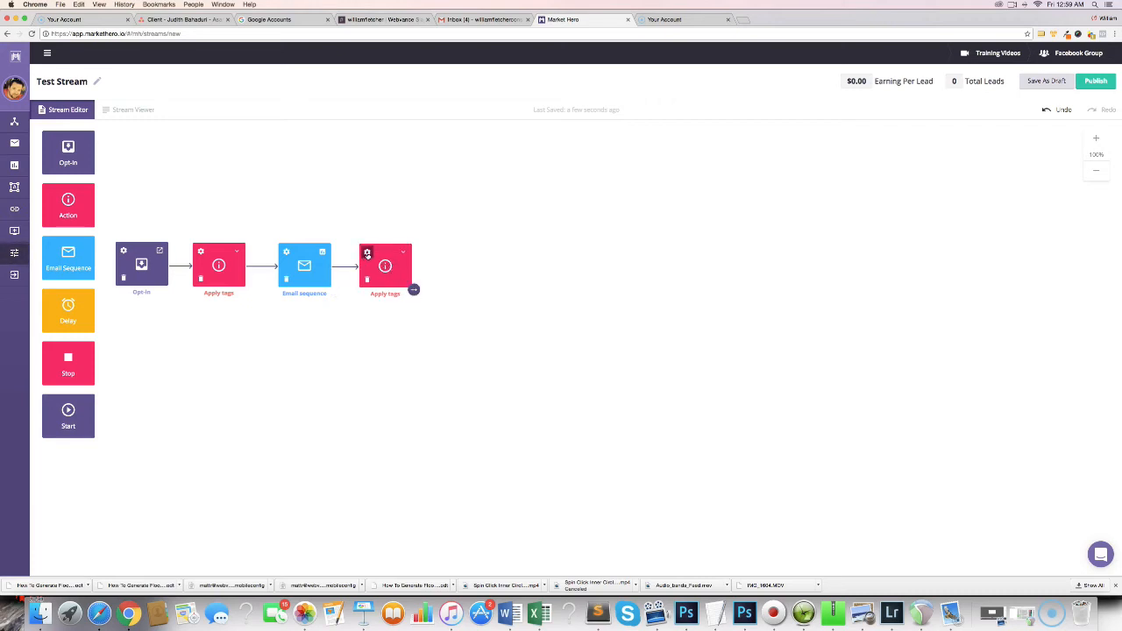
{"action": "left_click", "coordinate": [367, 255]}
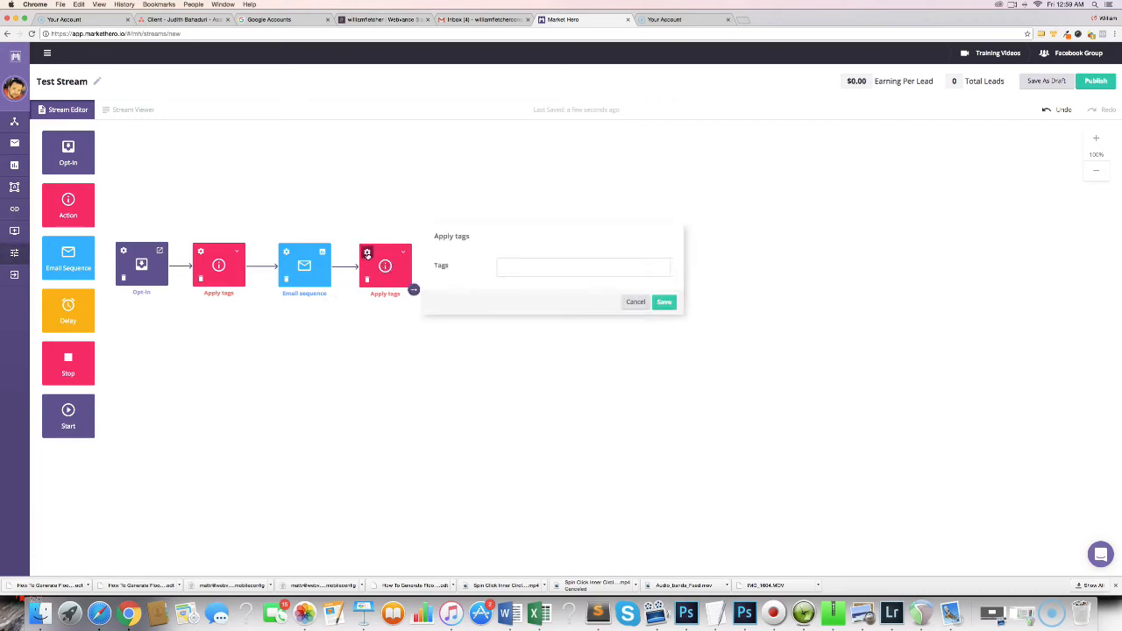
{"action": "left_click", "coordinate": [632, 301]}
{"action": "left_click", "coordinate": [403, 254]}
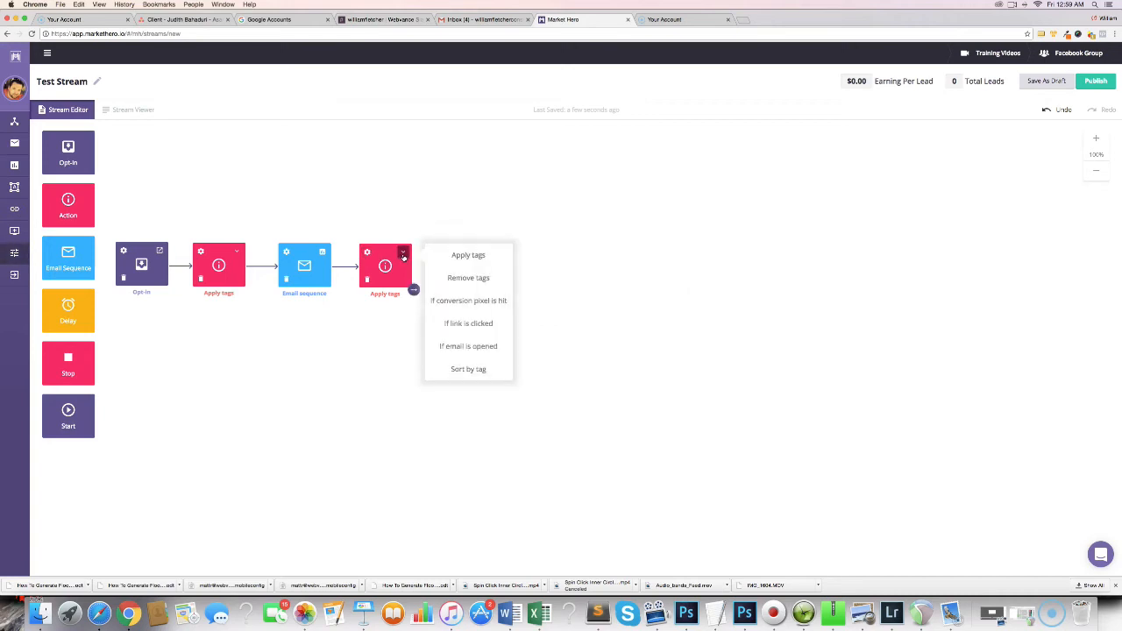
{"action": "left_click", "coordinate": [474, 347]}
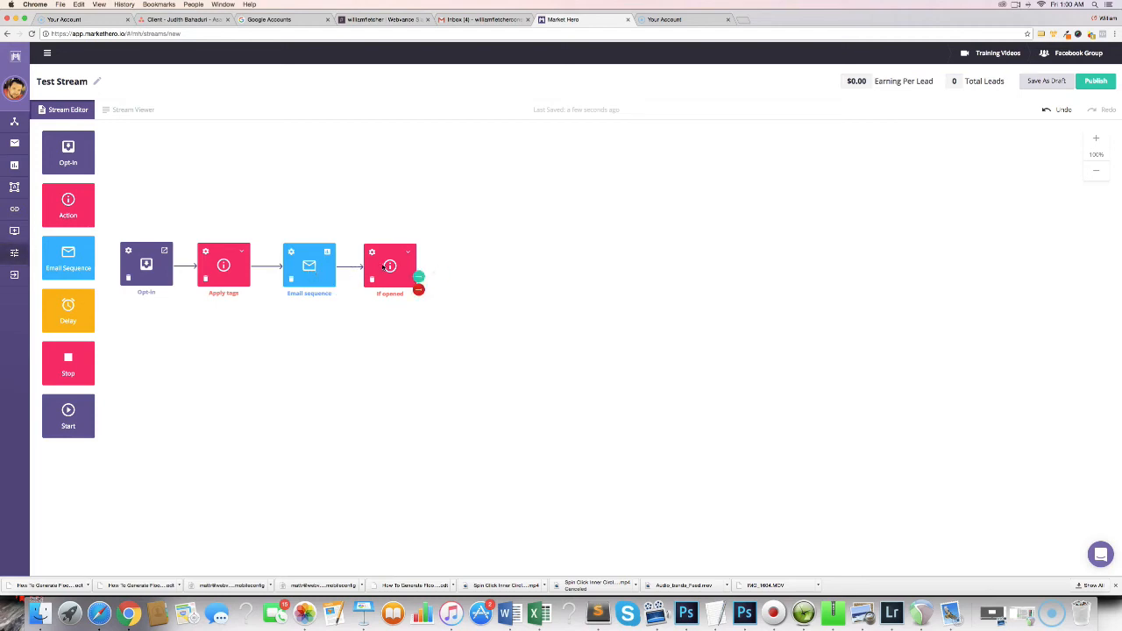
- Add a Delay block on the yes branch of the If opened action and make it wait at least 1 day
{"action": "left_click_drag", "start_coordinate": [70, 304], "coordinate": [477, 201]}
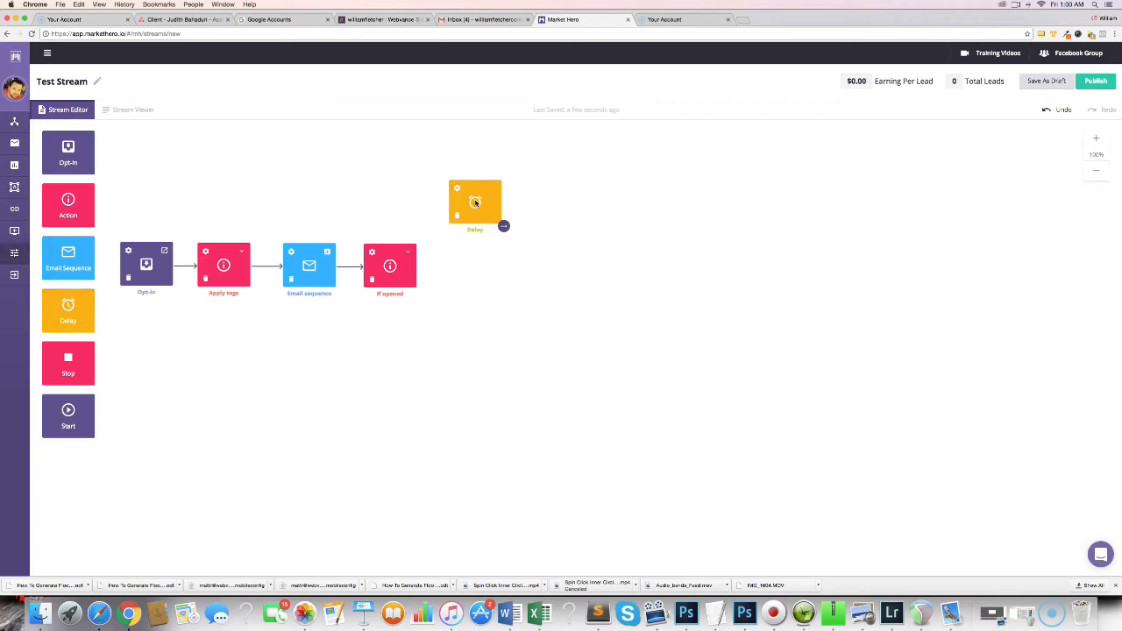
{"action": "left_click_drag", "start_coordinate": [419, 276], "coordinate": [464, 199]}
{"action": "left_click", "coordinate": [463, 195]}
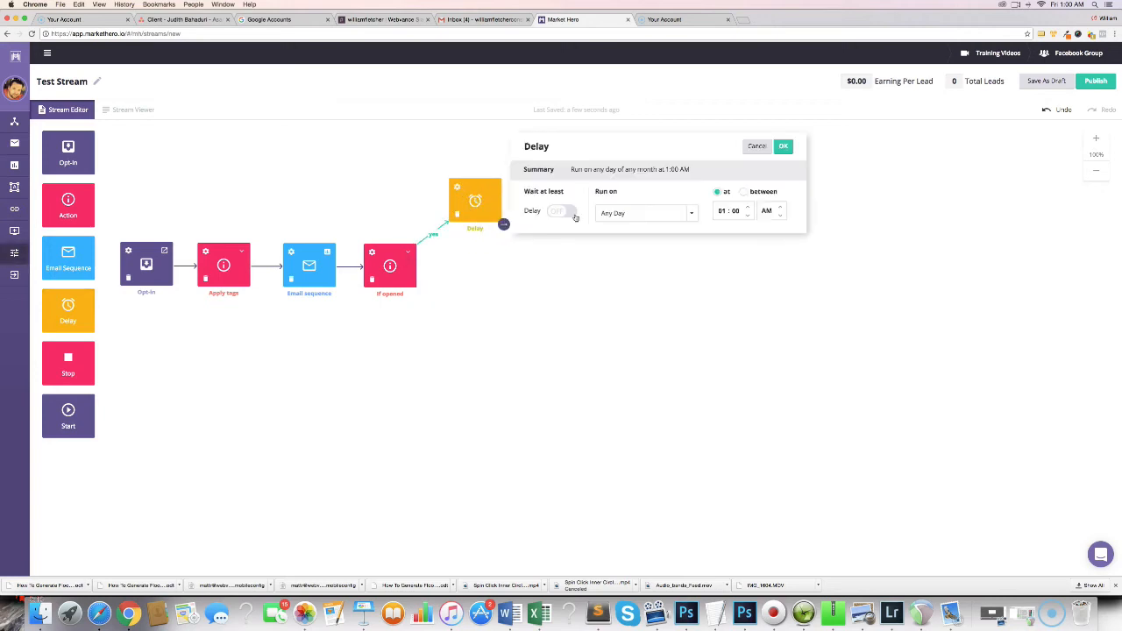
{"action": "left_click", "coordinate": [562, 211]}
{"action": "double_click", "coordinate": [541, 236]}
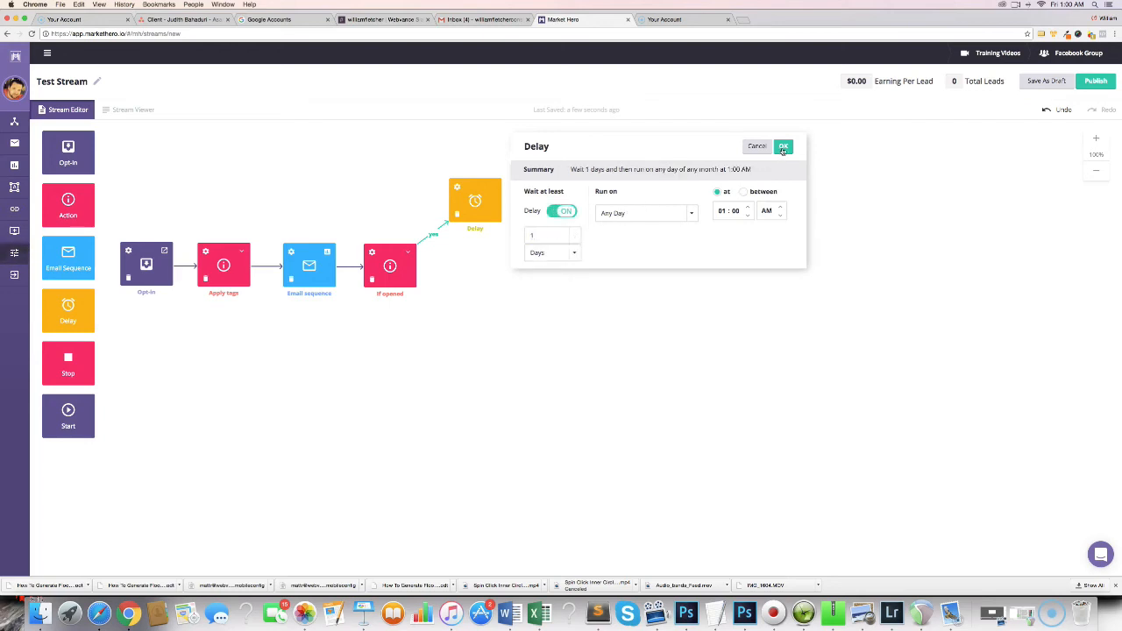
{"action": "left_click", "coordinate": [782, 146]}
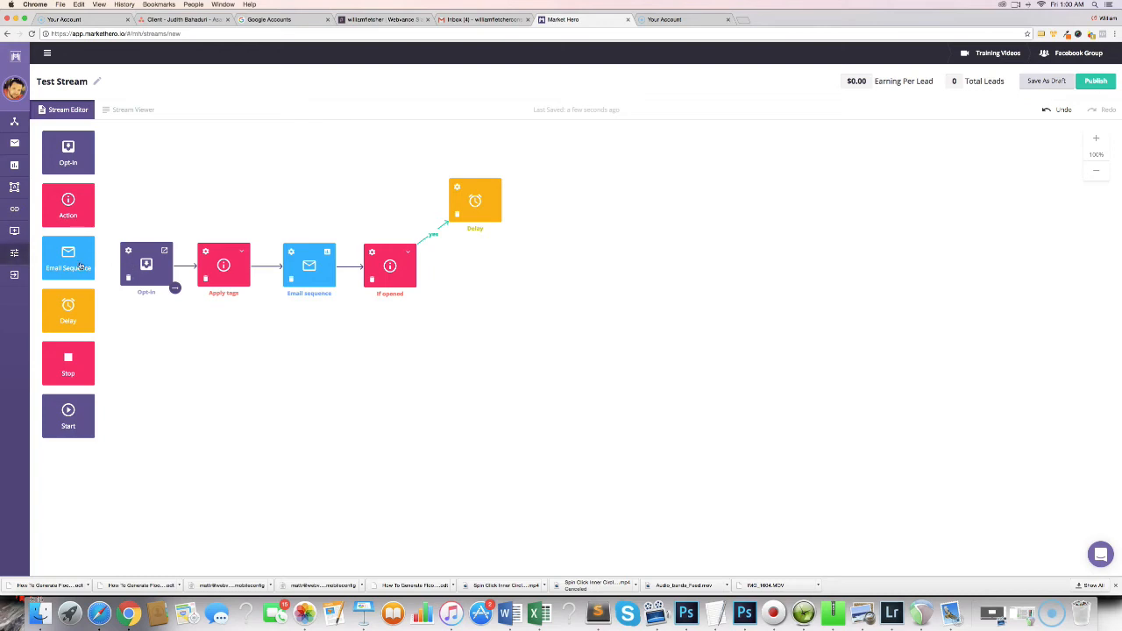
- Add a second Email Sequence block linked after the yes-branch Delay
{"action": "left_click_drag", "start_coordinate": [69, 262], "coordinate": [568, 267]}
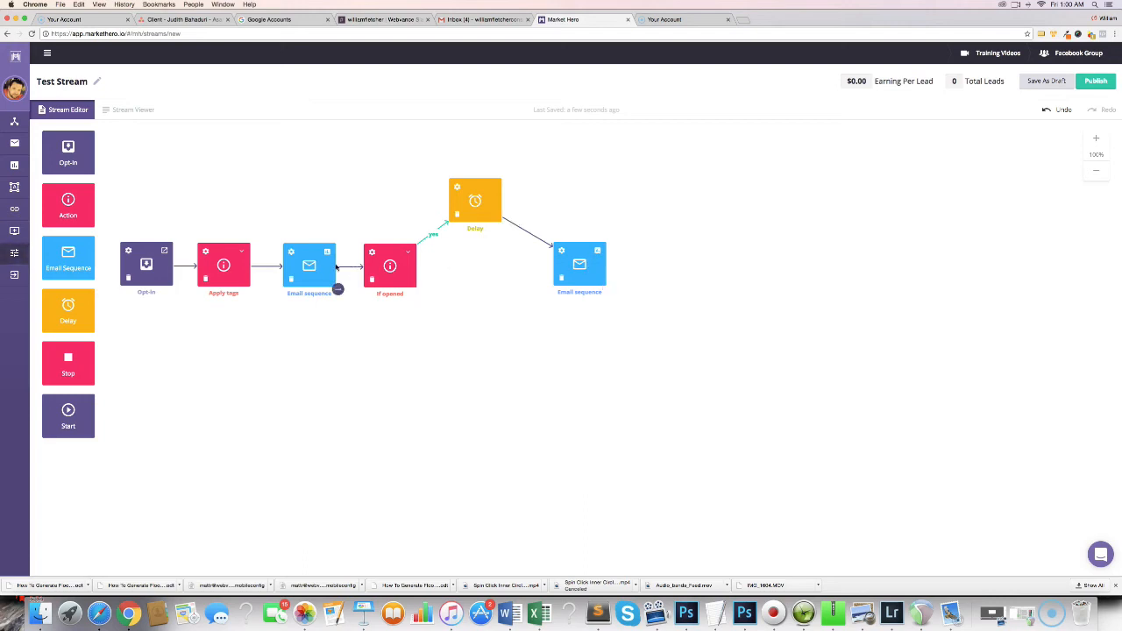
{"action": "scroll", "coordinate": [315, 270], "scroll_direction": "right", "scroll_amount": 1}
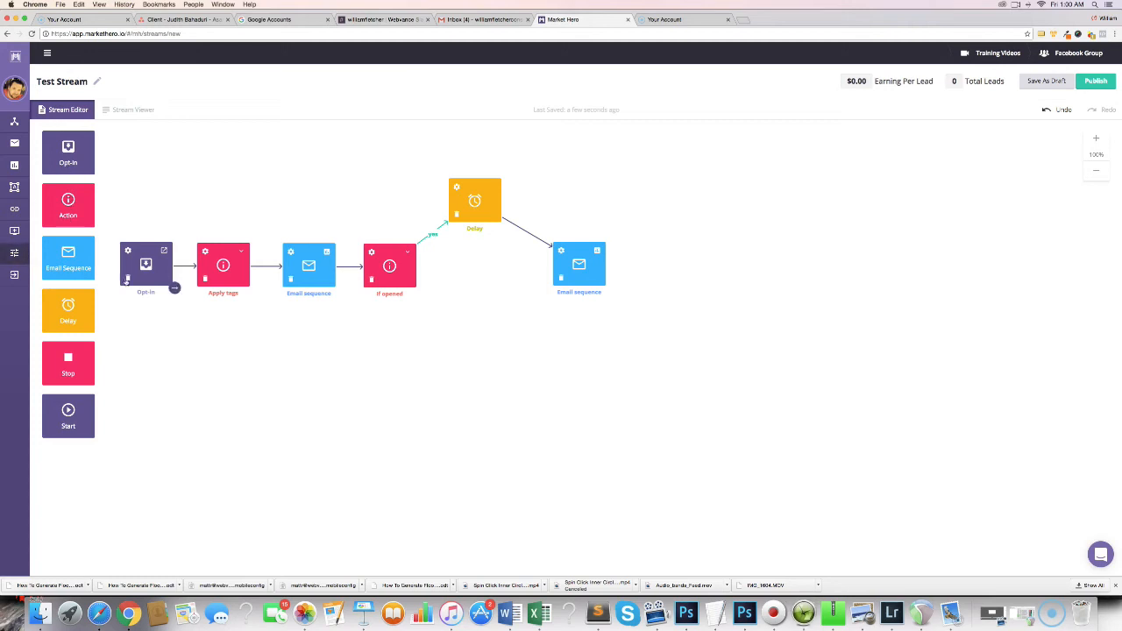
- Add an Email Sequence block on the no branch of the If opened action and position it below that action
{"action": "left_click_drag", "start_coordinate": [70, 263], "coordinate": [471, 336]}
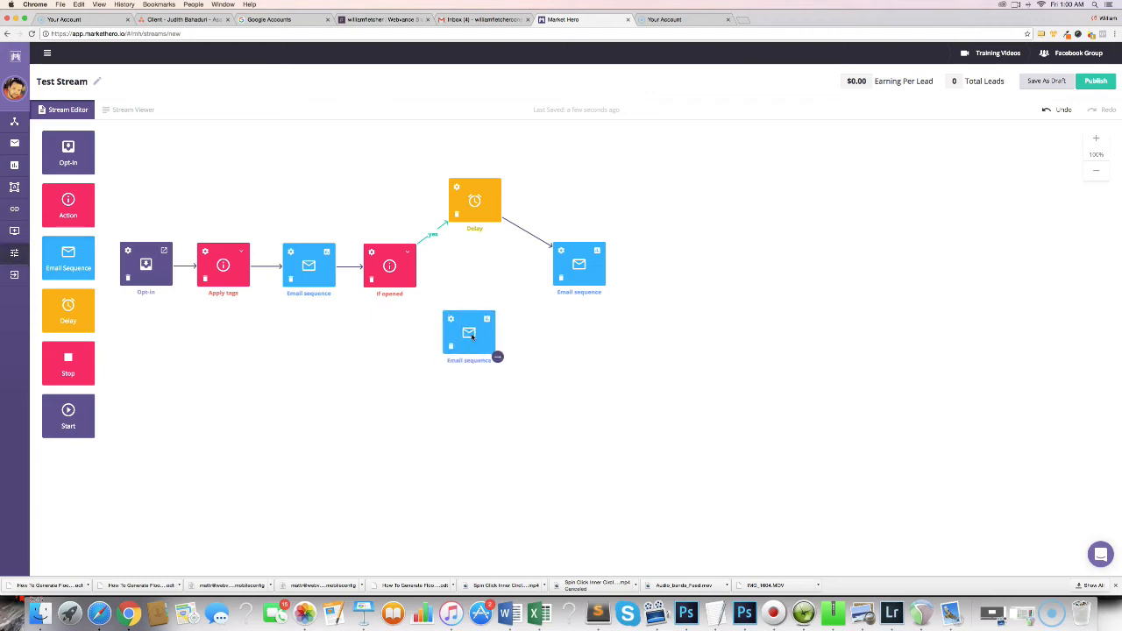
{"action": "mouse_move", "coordinate": [385, 288]}
{"action": "left_click_drag", "start_coordinate": [417, 291], "coordinate": [457, 331]}
{"action": "left_click_drag", "start_coordinate": [460, 323], "coordinate": [466, 327]}
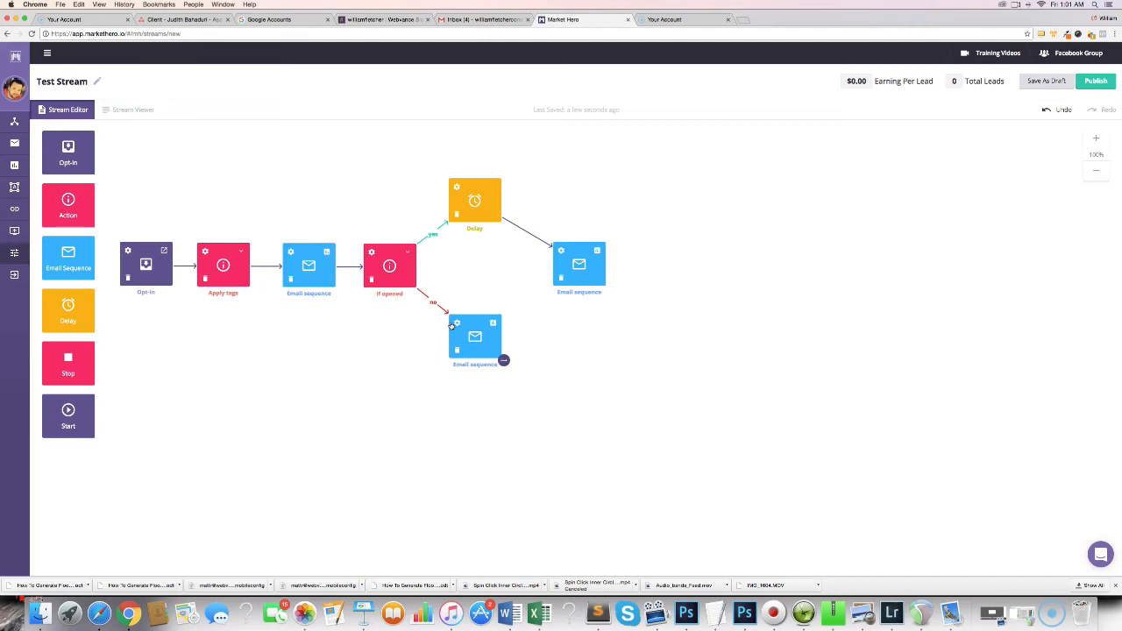
{"action": "left_click_drag", "start_coordinate": [478, 333], "coordinate": [458, 332]}
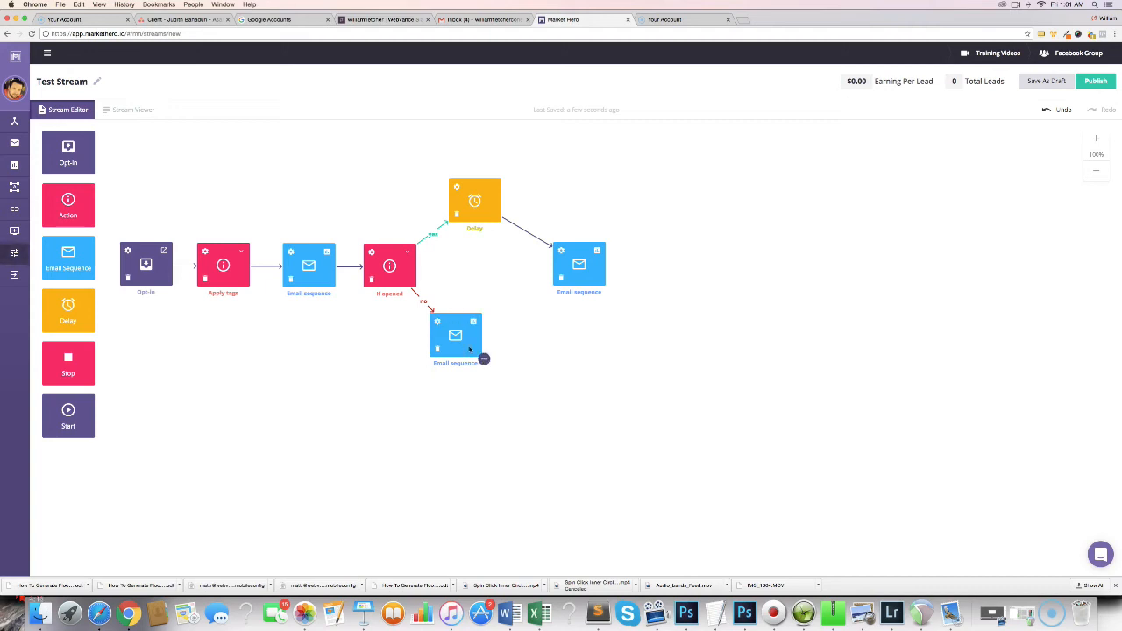
{"action": "left_click_drag", "start_coordinate": [469, 349], "coordinate": [449, 371]}
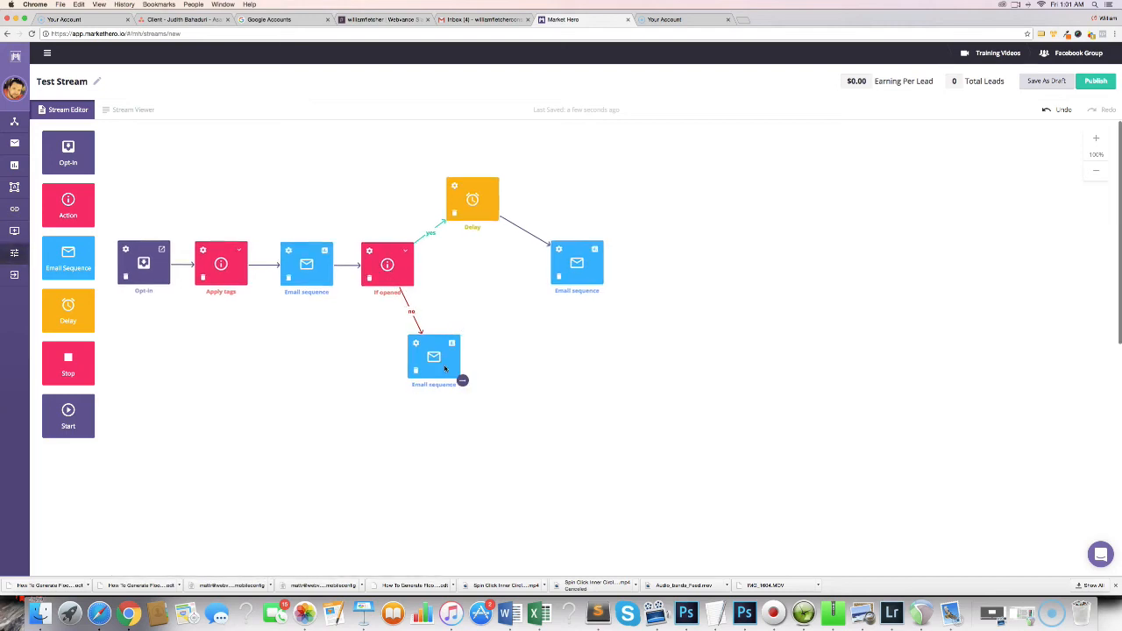
{"action": "left_click_drag", "start_coordinate": [443, 369], "coordinate": [432, 370]}
- Add a Delay block linked after the no-branch email sequence and try to link it to the yes-branch email
{"action": "left_click_drag", "start_coordinate": [92, 319], "coordinate": [538, 374]}
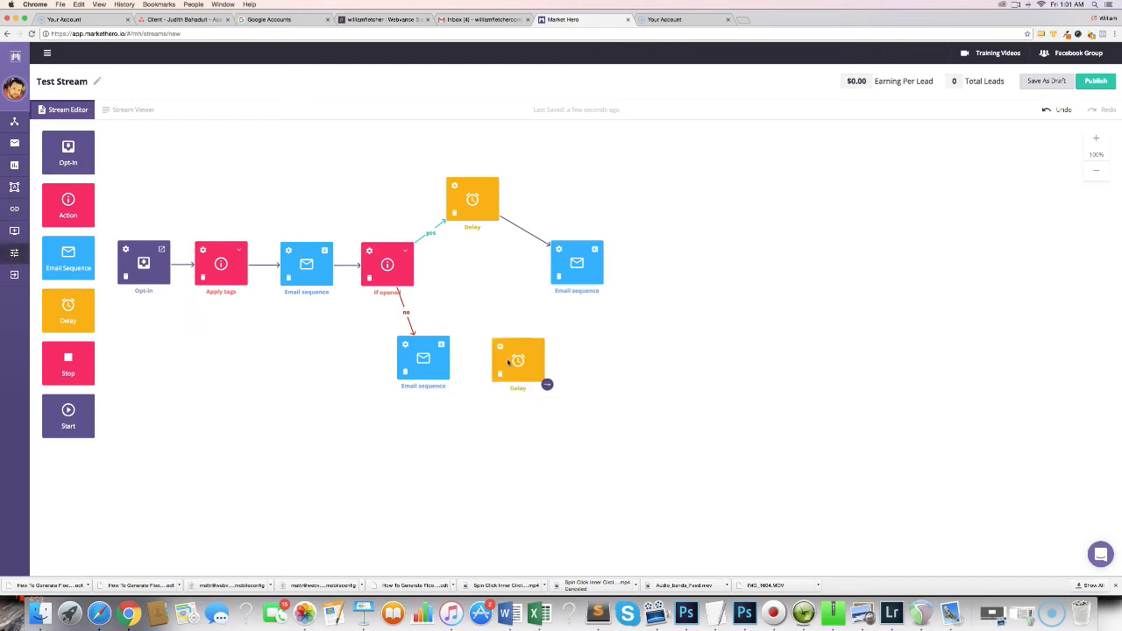
{"action": "left_click_drag", "start_coordinate": [452, 382], "coordinate": [569, 308]}
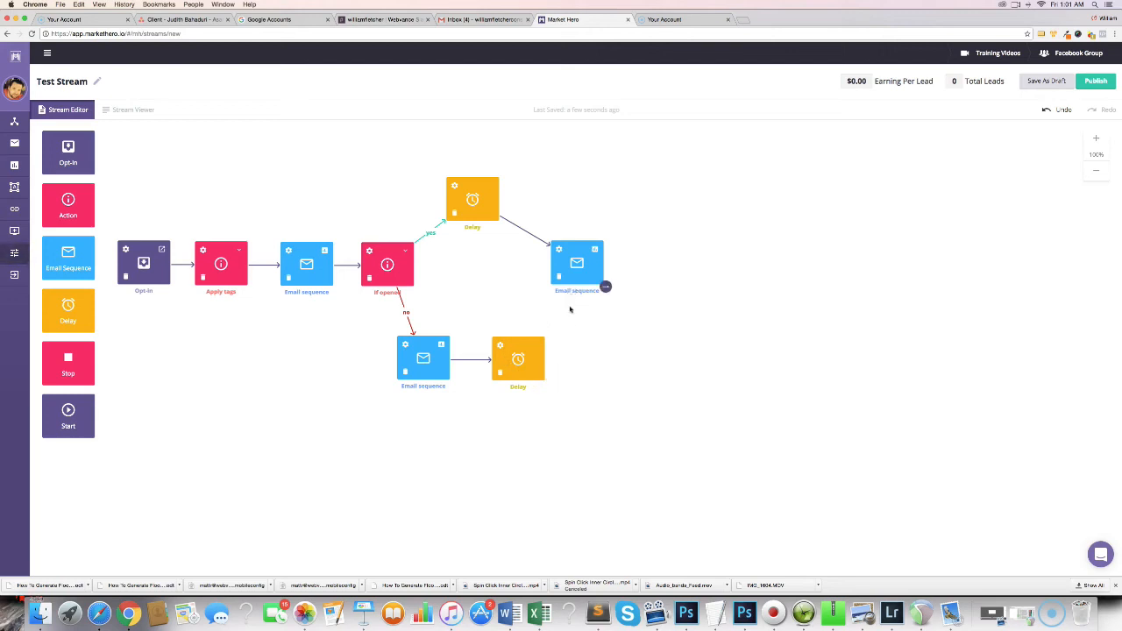
{"action": "left_click_drag", "start_coordinate": [547, 383], "coordinate": [603, 290]}
- Delete the Delay and Email Sequence blocks from the no branch
{"action": "left_click", "coordinate": [471, 359]}
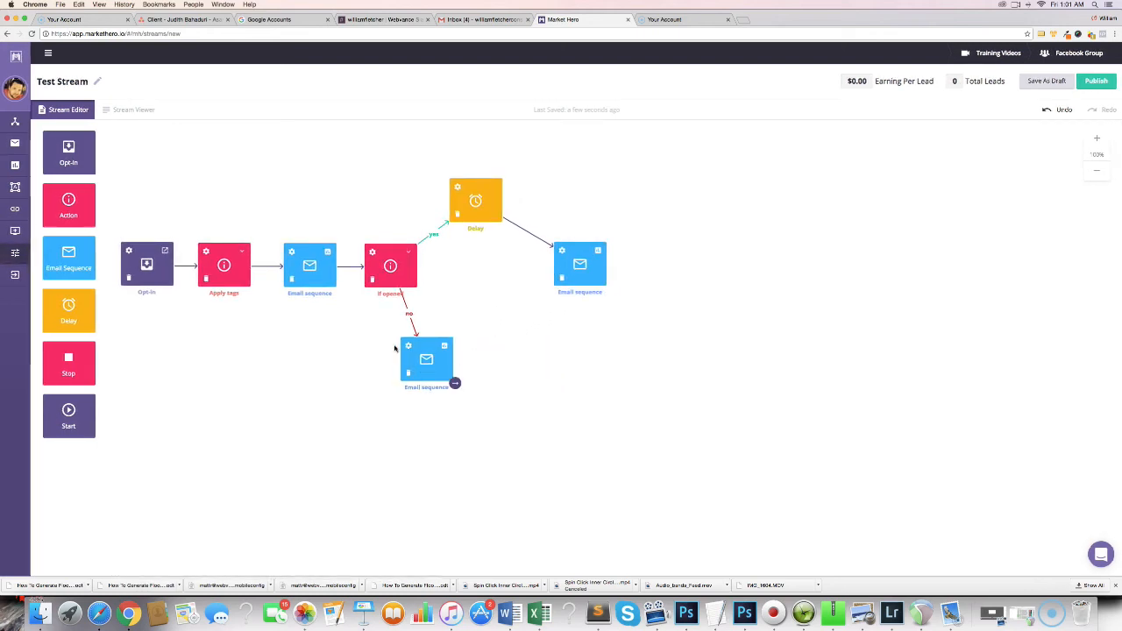
{"action": "left_click", "coordinate": [409, 374]}
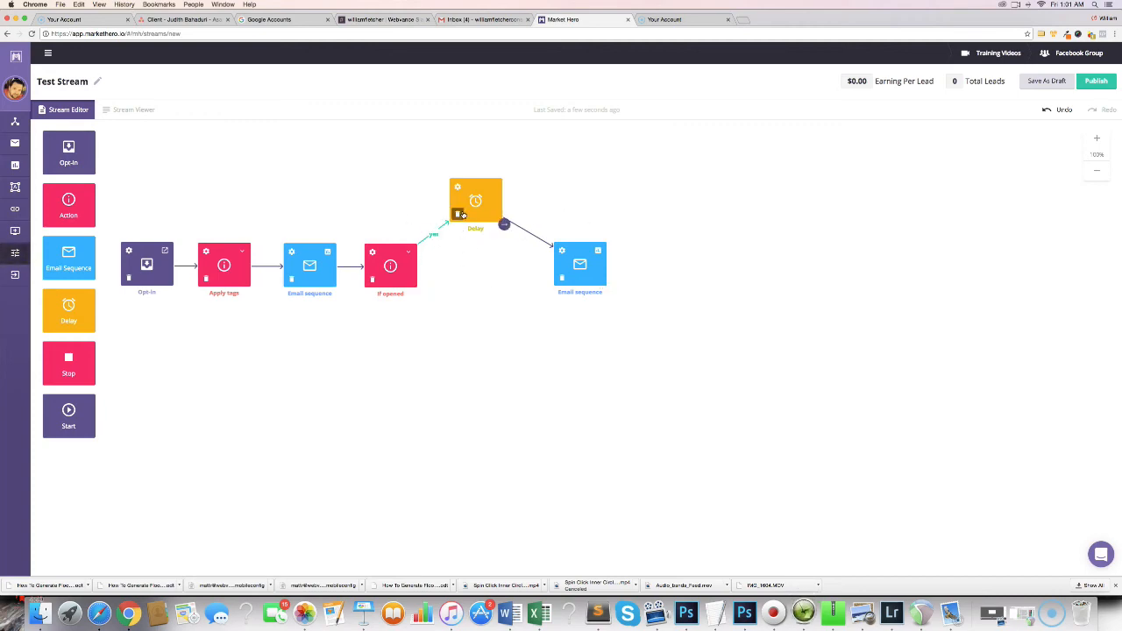
{"action": "key", "text": "ctrl+Up"}
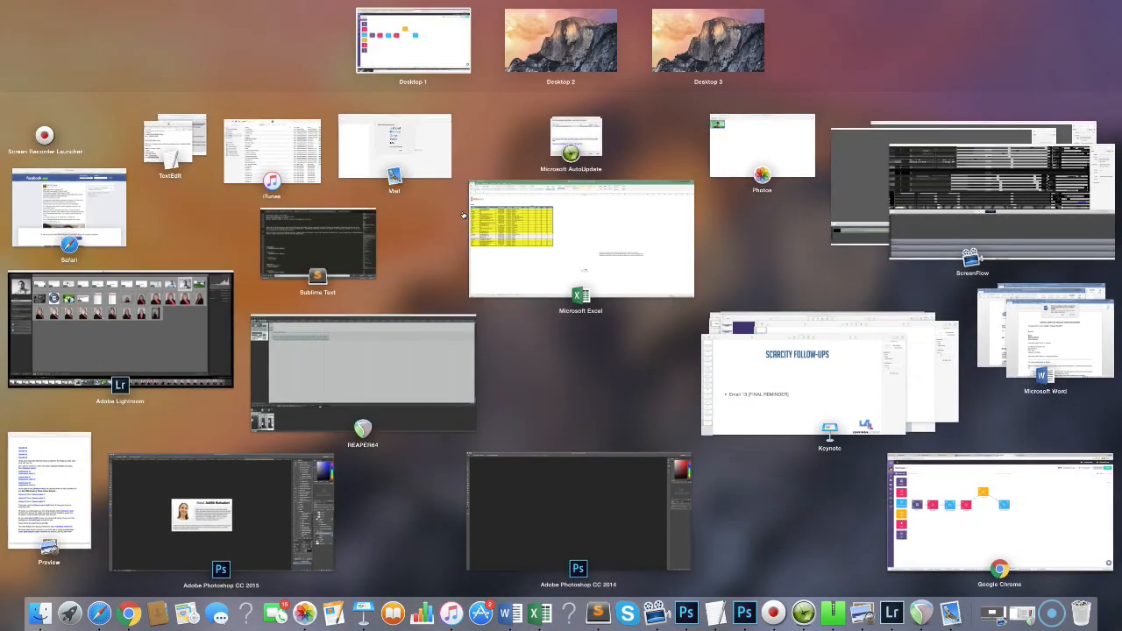
{"action": "left_click", "coordinate": [929, 488]}
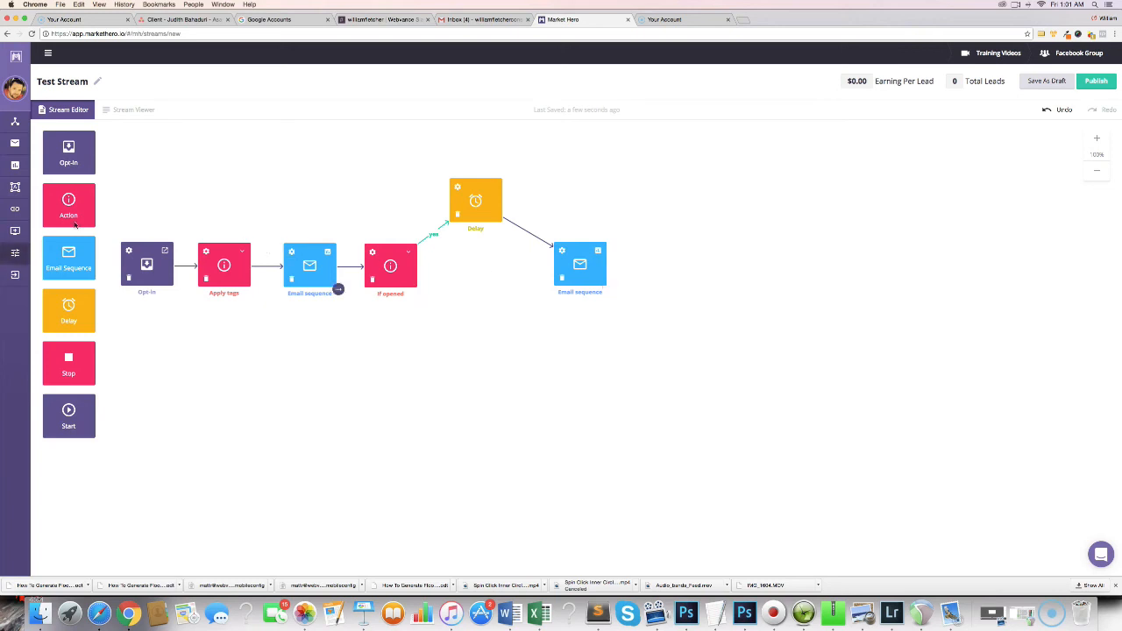
- Extend the yes-branch email sequence with a linked Delay block followed by another linked Email Sequence block
{"action": "left_click_drag", "start_coordinate": [57, 298], "coordinate": [676, 262]}
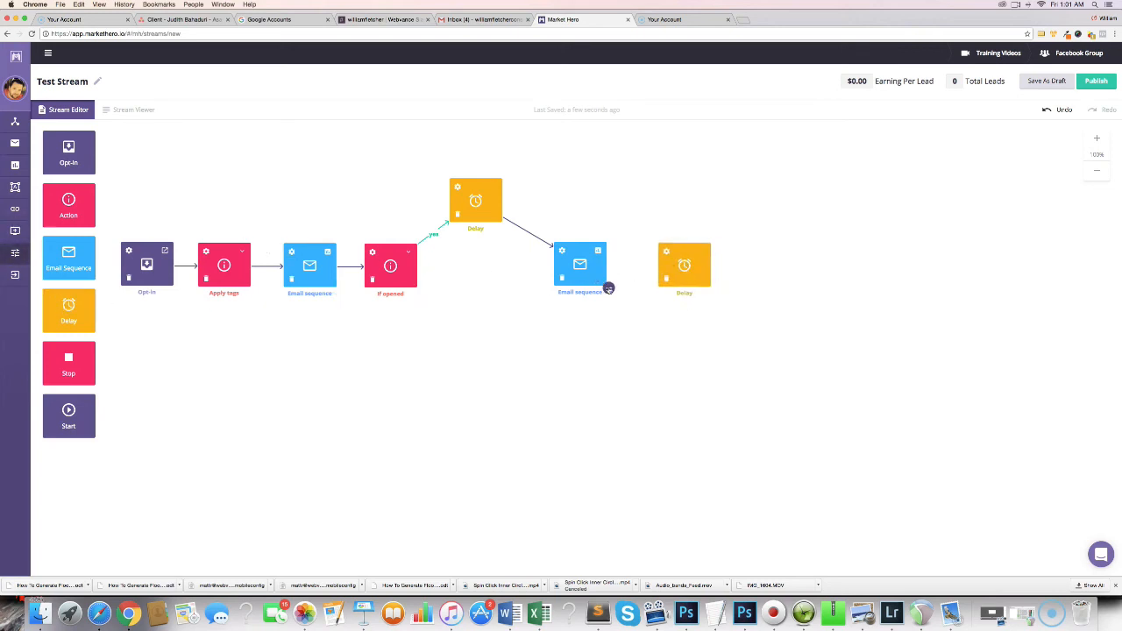
{"action": "left_click_drag", "start_coordinate": [608, 288], "coordinate": [683, 266]}
{"action": "left_click_drag", "start_coordinate": [77, 264], "coordinate": [779, 276]}
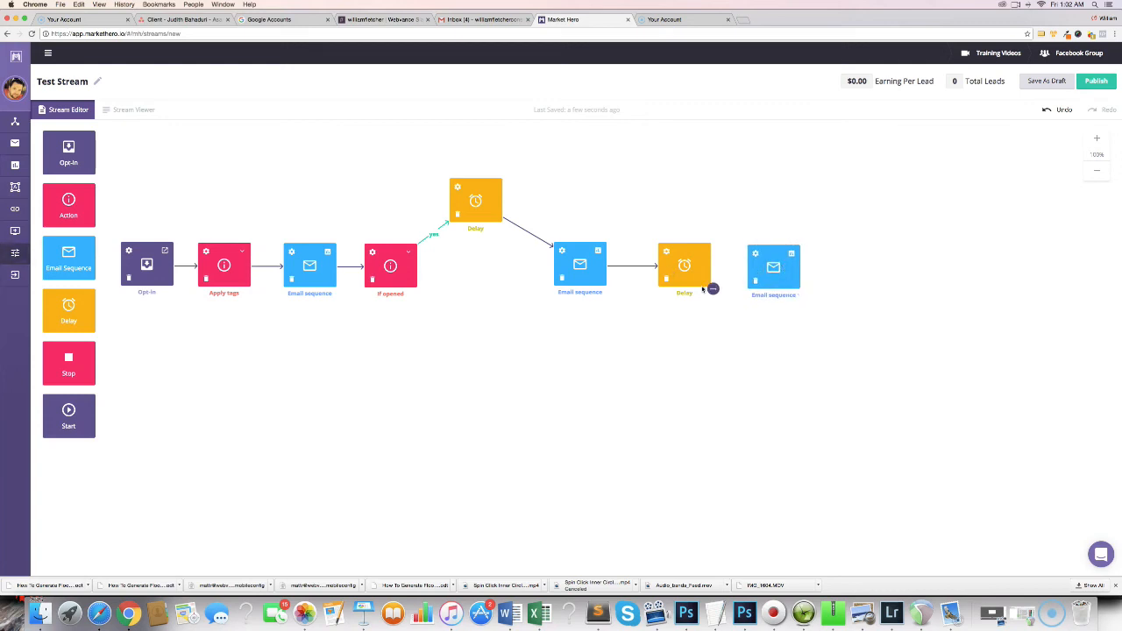
{"action": "left_click_drag", "start_coordinate": [713, 288], "coordinate": [797, 286]}
{"action": "mouse_move", "coordinate": [785, 278]}
{"action": "mouse_move", "coordinate": [795, 259]}
- Place an Action block beside the last email sequence and change its type to "If conversion pixel is hit"
{"action": "left_click_drag", "start_coordinate": [70, 214], "coordinate": [861, 268]}
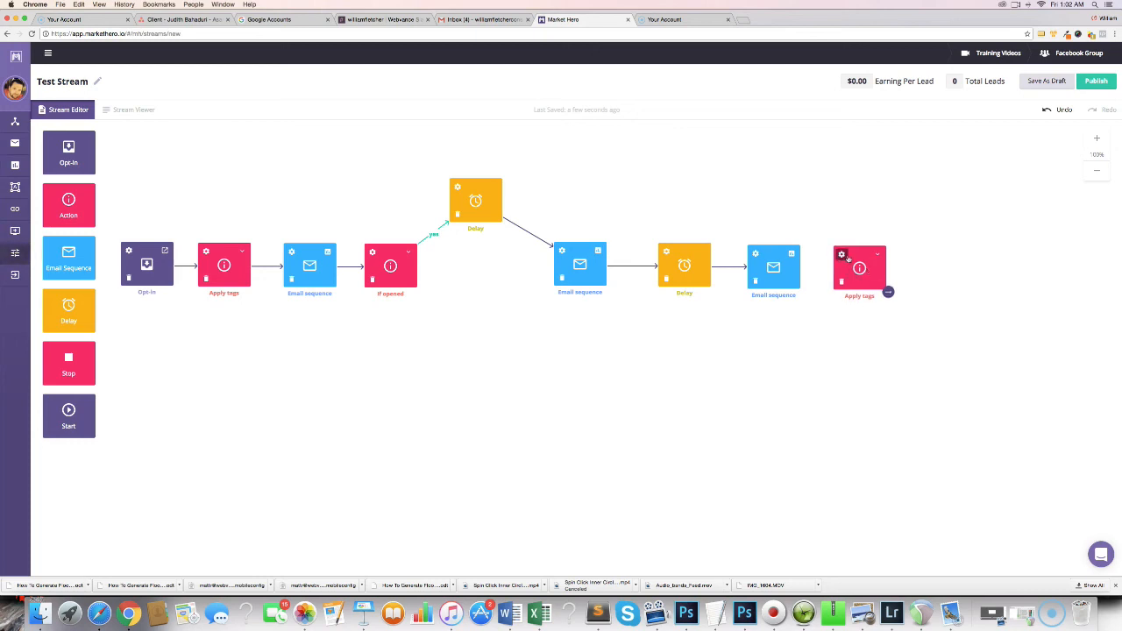
{"action": "left_click", "coordinate": [877, 255]}
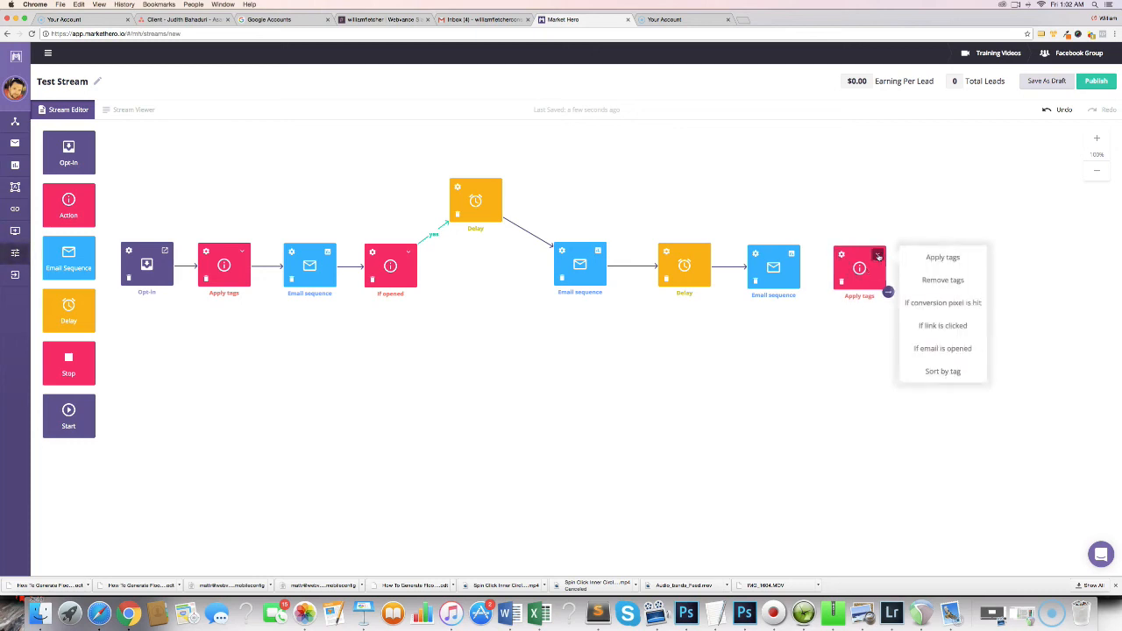
{"action": "left_click", "coordinate": [942, 302]}
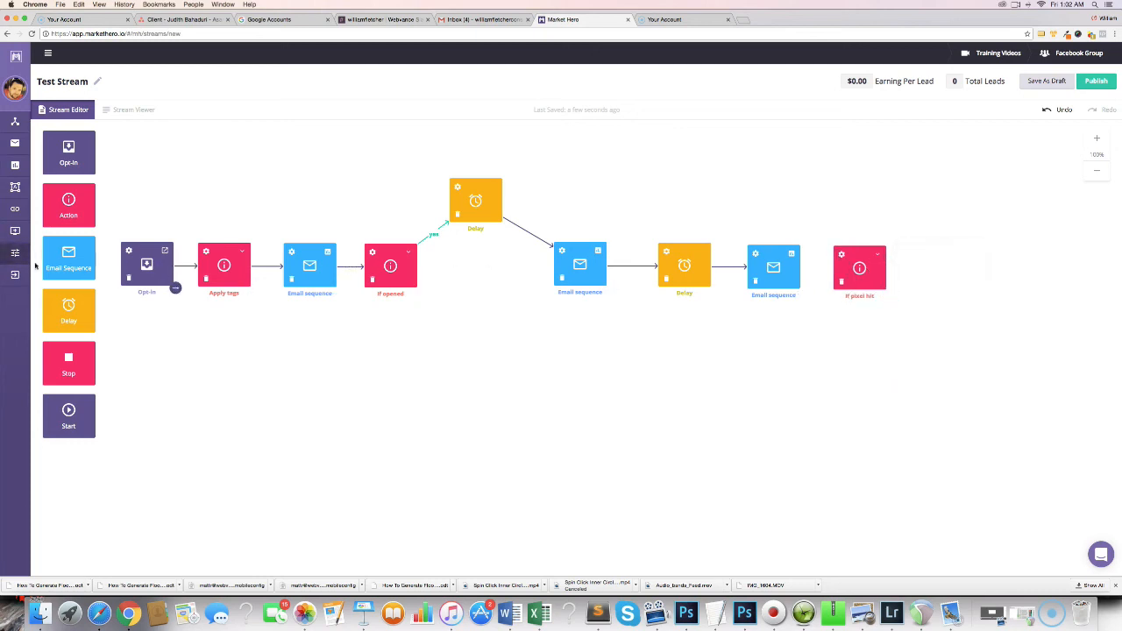